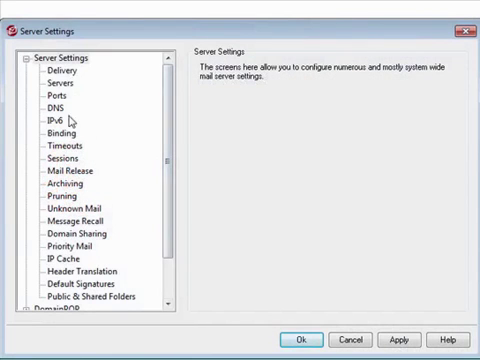
Step: Open the DNS page in MDaemon's Server Settings tree
{"action": "left_click", "coordinate": [57, 108]}
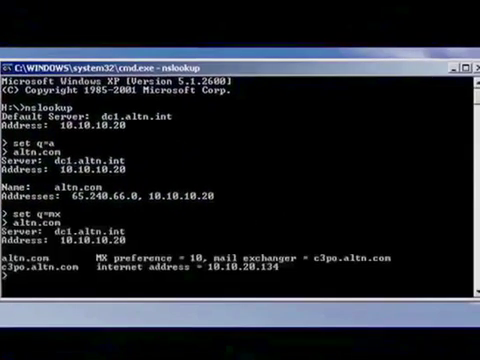
{"action": "type", "text": "gmail.com"}
{"action": "key", "text": "Return"}
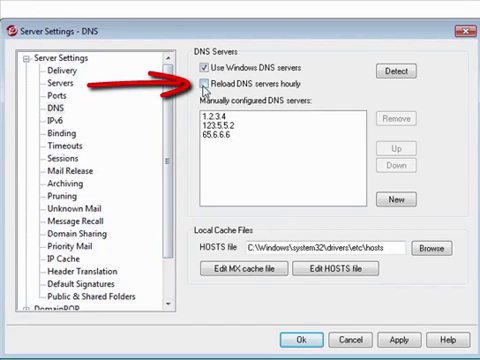
Step: Turn on hourly DNS server reloading and add 192.168.1.3 as a manual DNS server
{"action": "left_click", "coordinate": [205, 86]}
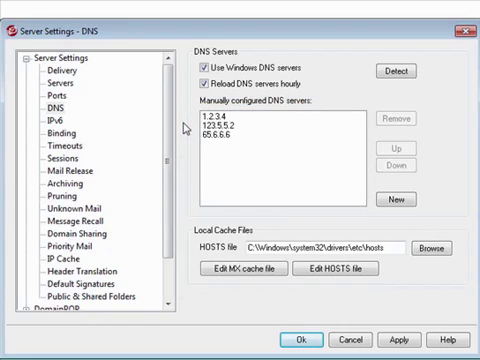
{"action": "left_click", "coordinate": [397, 201]}
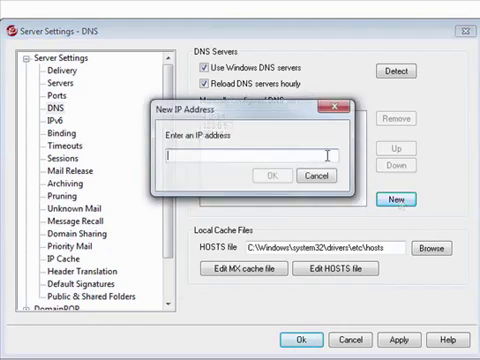
{"action": "type", "text": "192.168.1.3"}
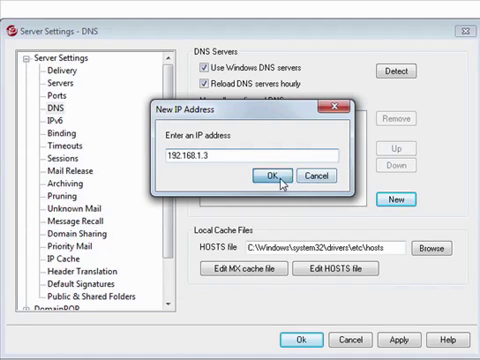
{"action": "left_click", "coordinate": [282, 180]}
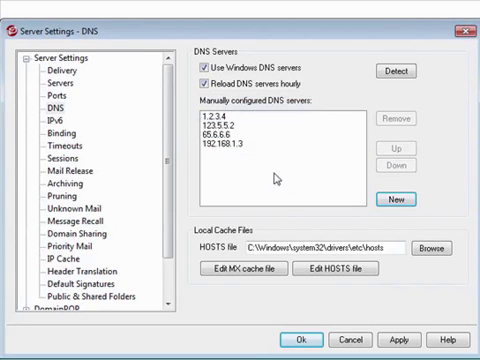
Step: Move 192.168.1.3 to the top of the server list and remove 65.6.6.6
{"action": "left_click", "coordinate": [237, 150]}
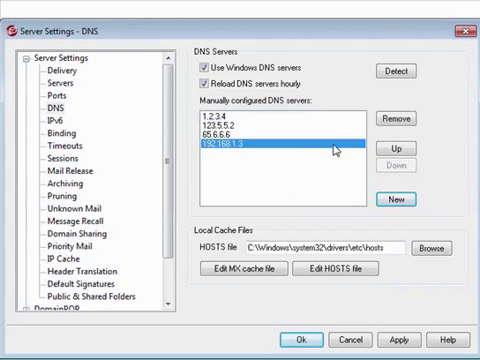
{"action": "left_click", "coordinate": [405, 148]}
{"action": "left_click", "coordinate": [405, 148]}
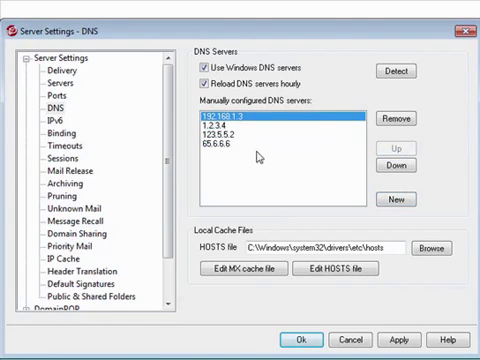
{"action": "left_click", "coordinate": [216, 144]}
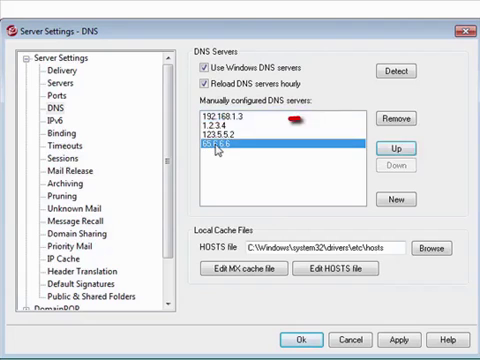
{"action": "left_click", "coordinate": [400, 122]}
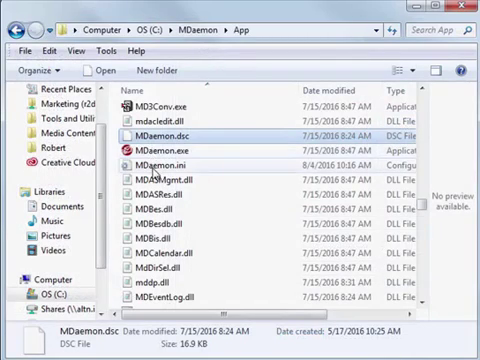
{"action": "left_click", "coordinate": [155, 166]}
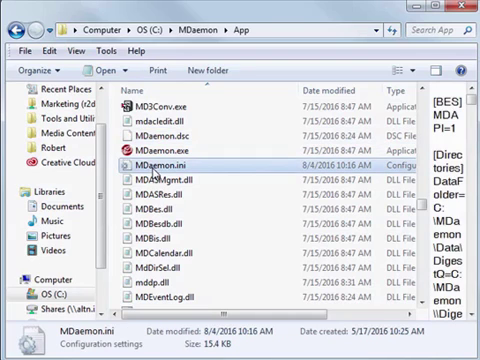
{"action": "double_click", "coordinate": [155, 166]}
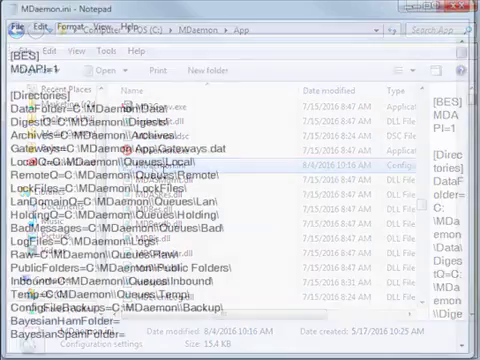
{"action": "key", "text": "ctrl+f"}
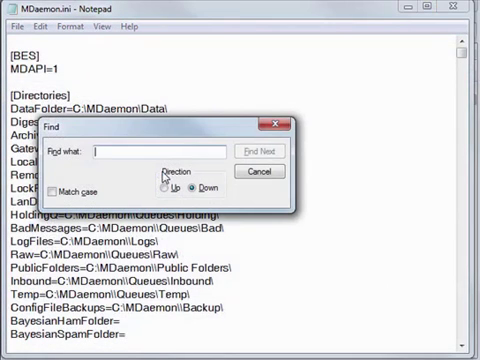
{"action": "type", "text": "DNSServers="}
{"action": "left_click", "coordinate": [276, 157]}
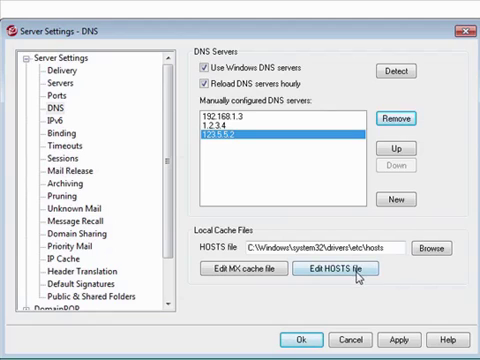
Step: Append a hosts file line mapping 10.20.10.201 to mail.brad.ssllock.com
{"action": "left_click", "coordinate": [358, 275]}
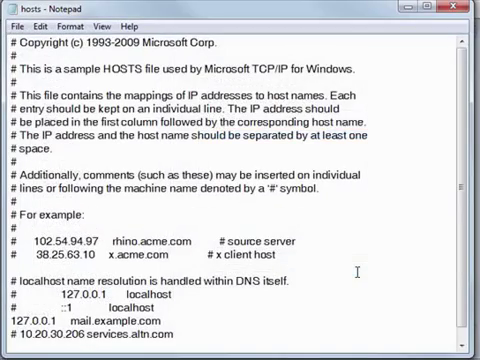
{"action": "key", "text": "ctrl+v"}
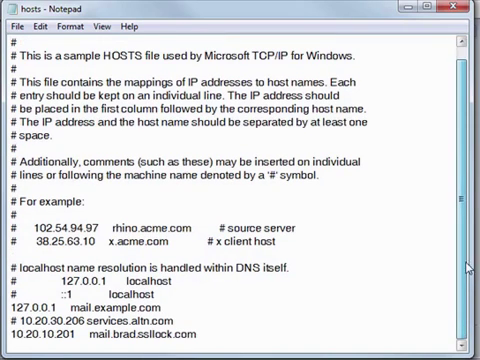
{"action": "left_click_drag", "start_coordinate": [205, 335], "coordinate": [8, 338]}
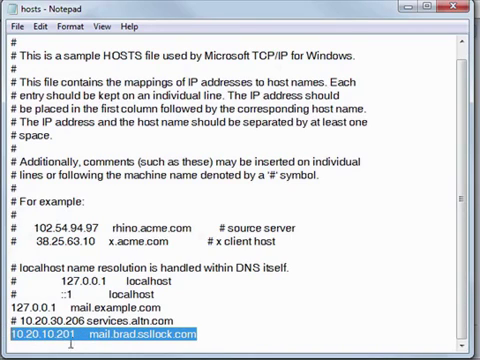
{"action": "left_click", "coordinate": [216, 336]}
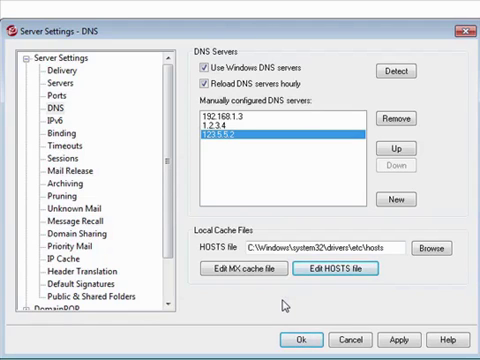
Step: Review the MX cache file's example entry: domain, precedence 10, host, IP, and logon
{"action": "left_click", "coordinate": [261, 274]}
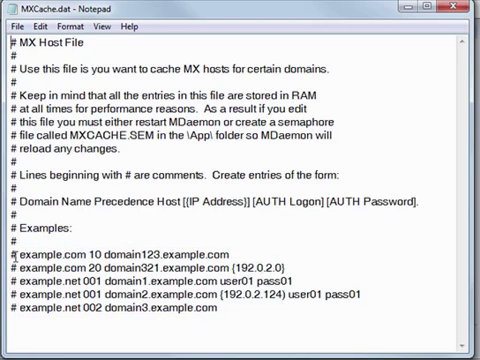
{"action": "left_click_drag", "start_coordinate": [20, 254], "coordinate": [89, 254]}
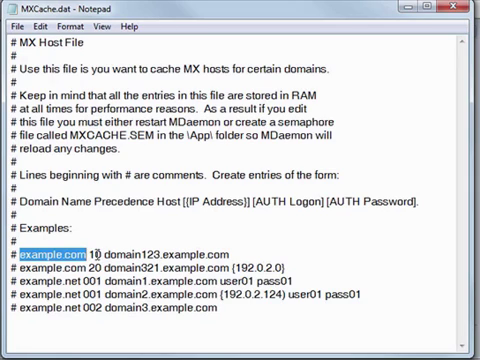
{"action": "left_click", "coordinate": [96, 254]}
{"action": "double_click", "coordinate": [96, 254]}
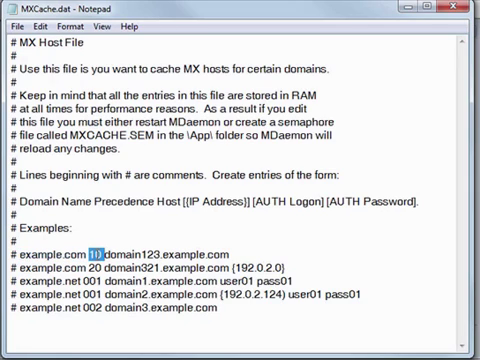
{"action": "double_click", "coordinate": [122, 254]}
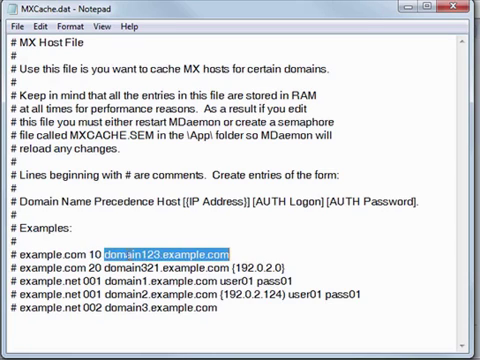
{"action": "double_click", "coordinate": [255, 267]}
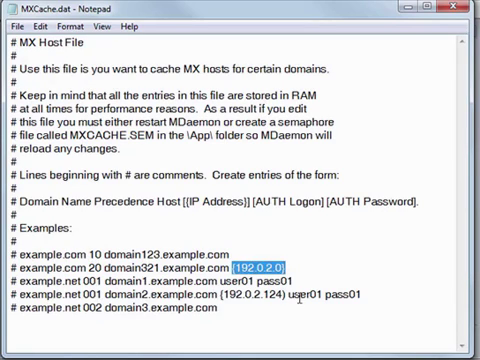
{"action": "left_click_drag", "start_coordinate": [289, 295], "coordinate": [358, 296]}
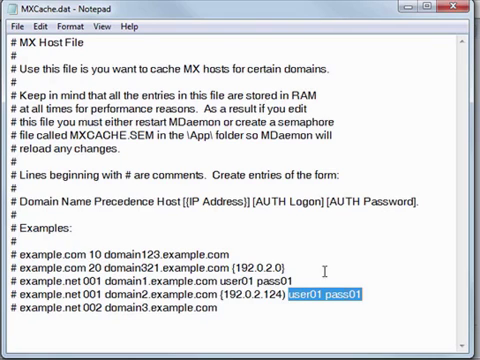
Step: Save the MX cache file and apply the DNS server settings
{"action": "left_click", "coordinate": [18, 28]}
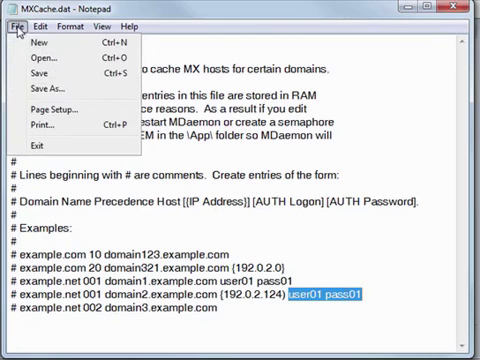
{"action": "left_click", "coordinate": [62, 76]}
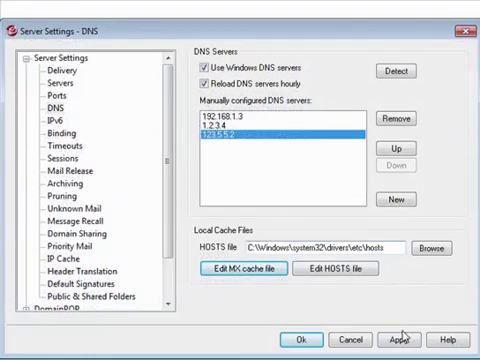
{"action": "left_click", "coordinate": [405, 342]}
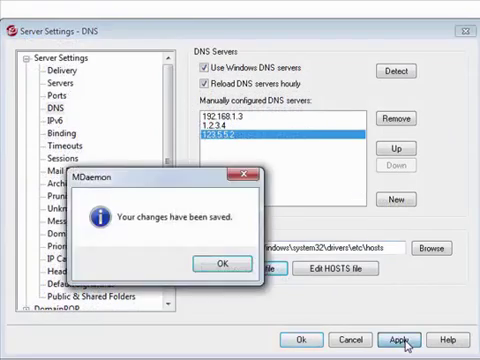